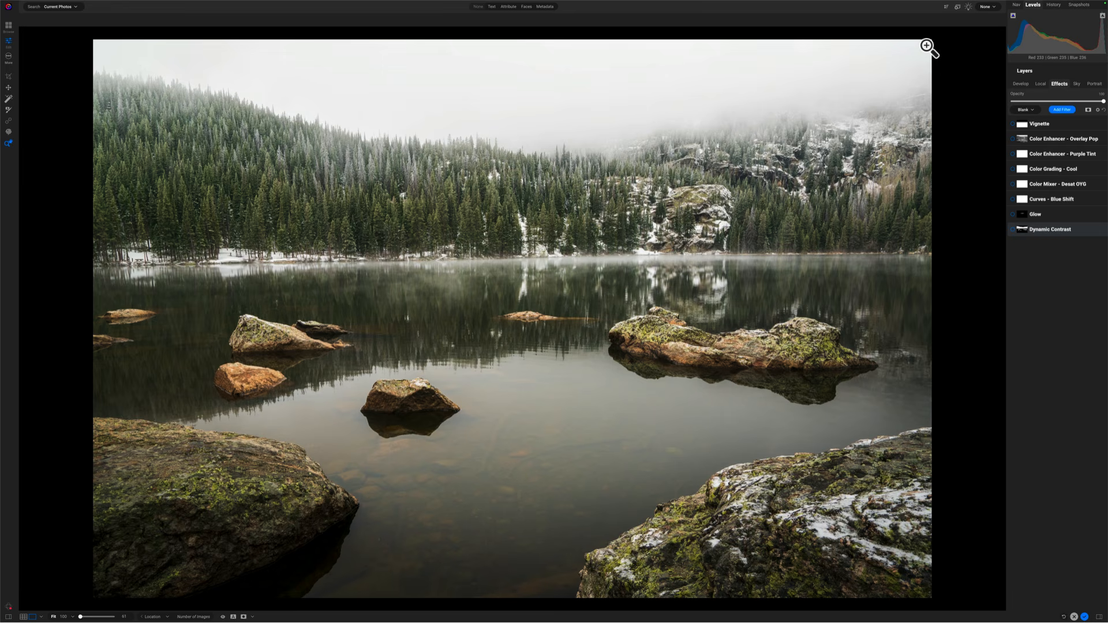
# Turn on the Dynamic Contrast filter and preview its mask over the trees and rocks
pyautogui.click(1015, 235)
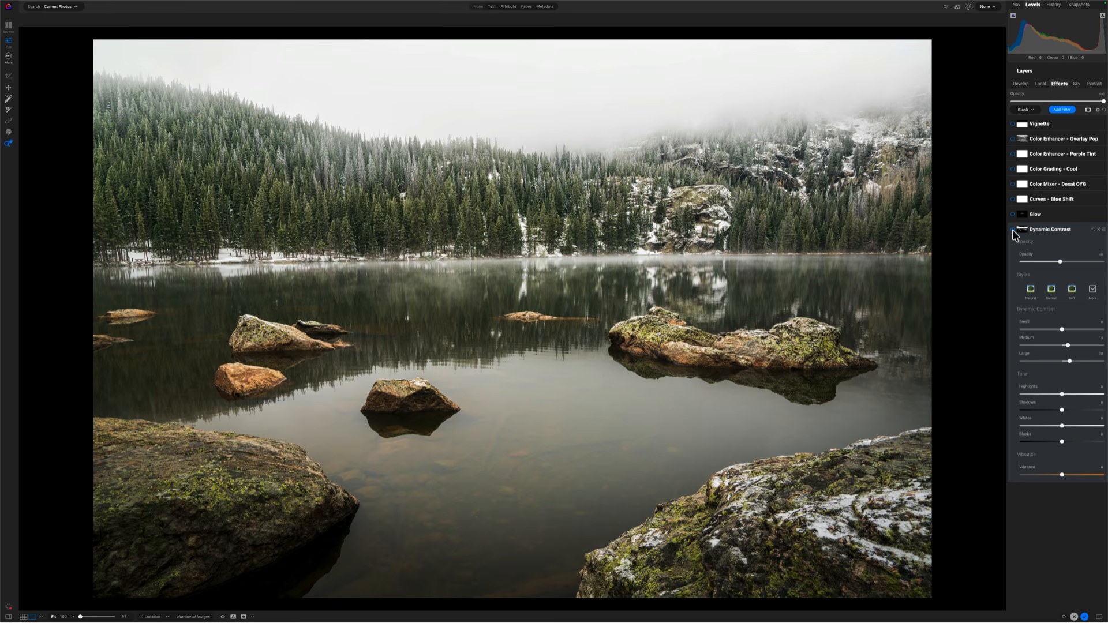
pyautogui.press('o')
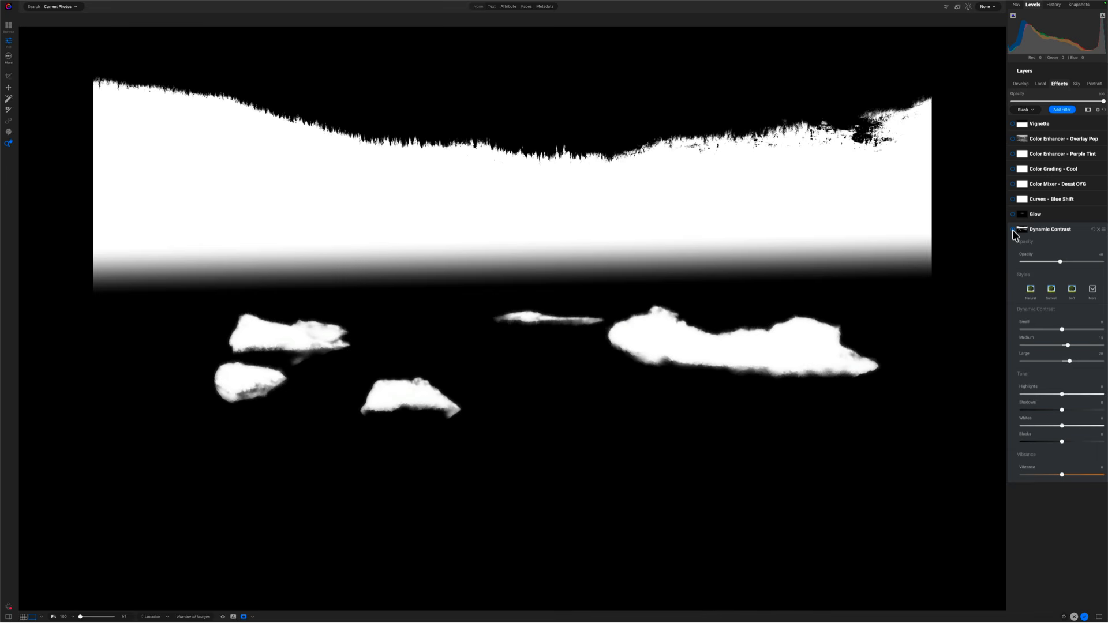
pyautogui.press('o')
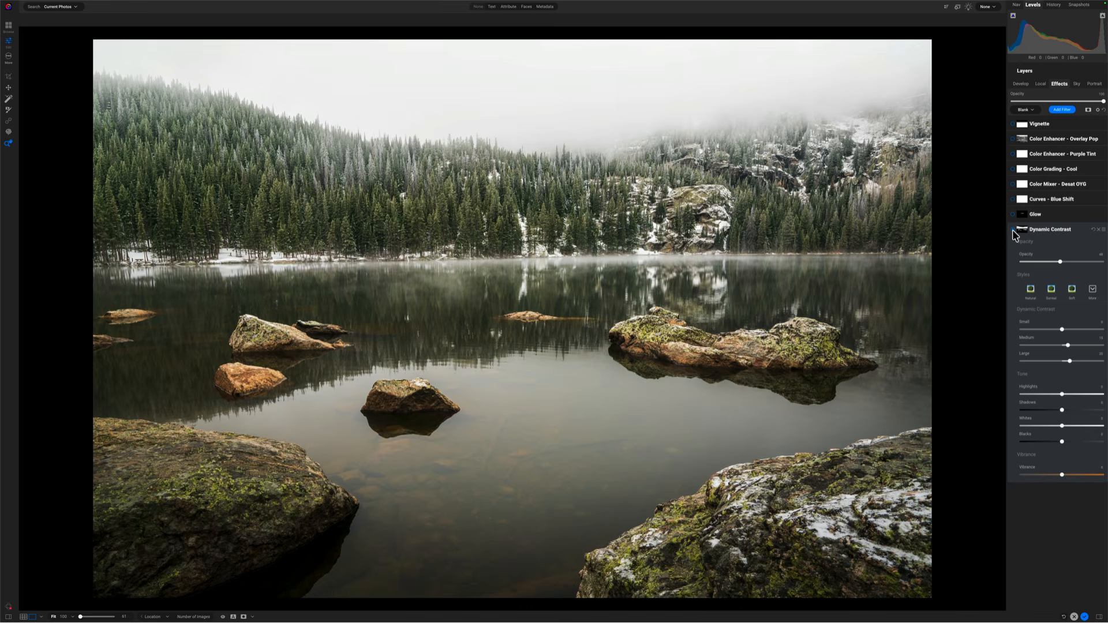
# Turn on the Glow filter, preview its mask, and compare the photo with and without the effect
pyautogui.click(1040, 215)
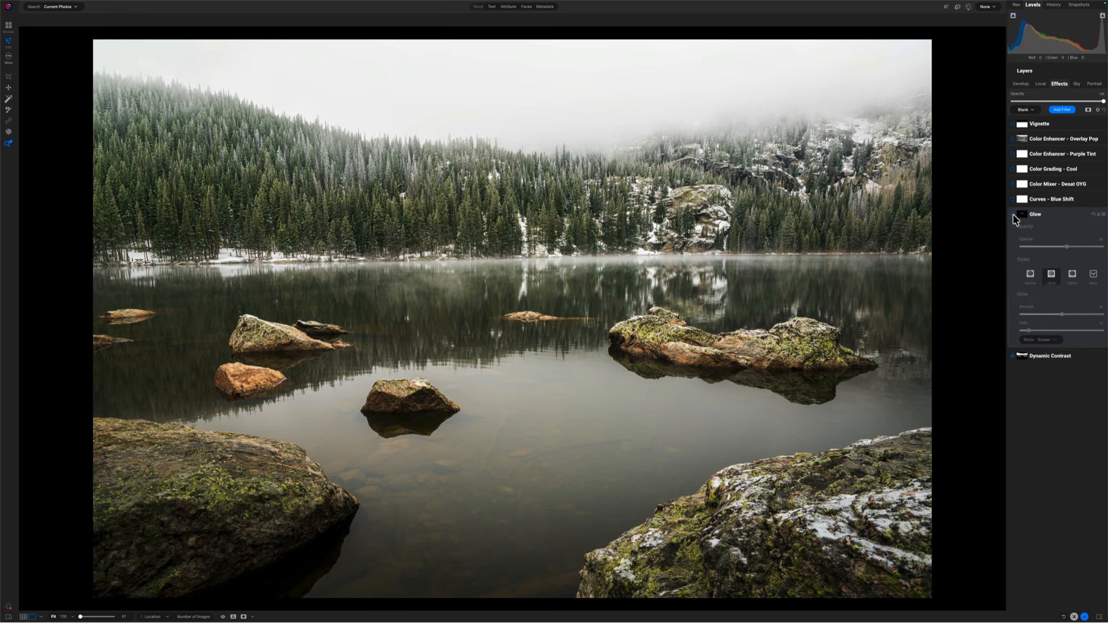
pyautogui.click(1013, 216)
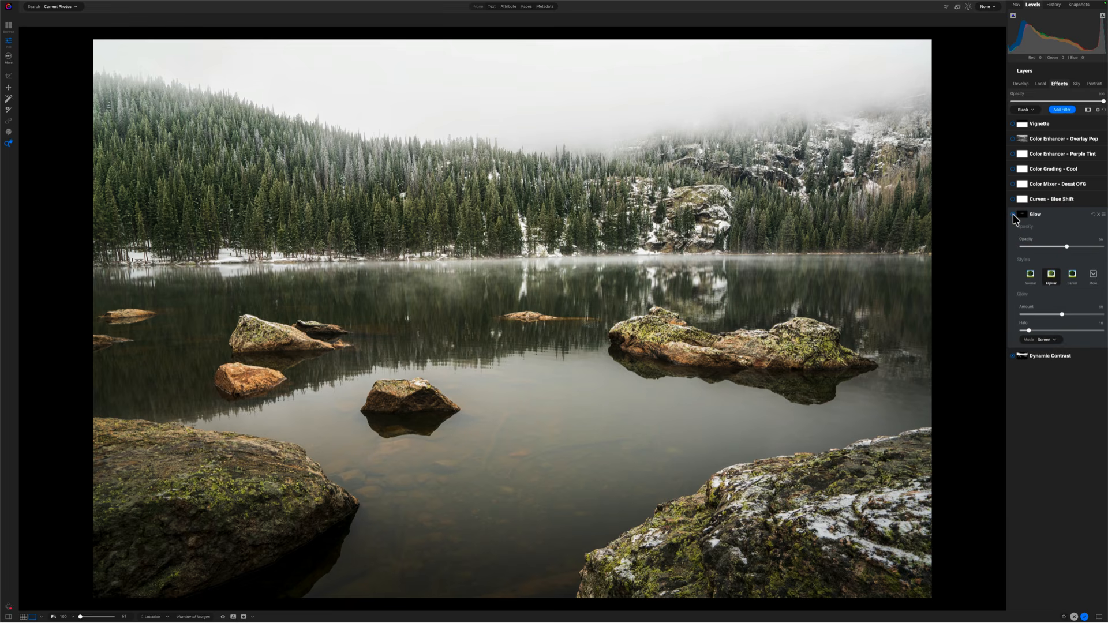
pyautogui.press('o')
pyautogui.press('o')
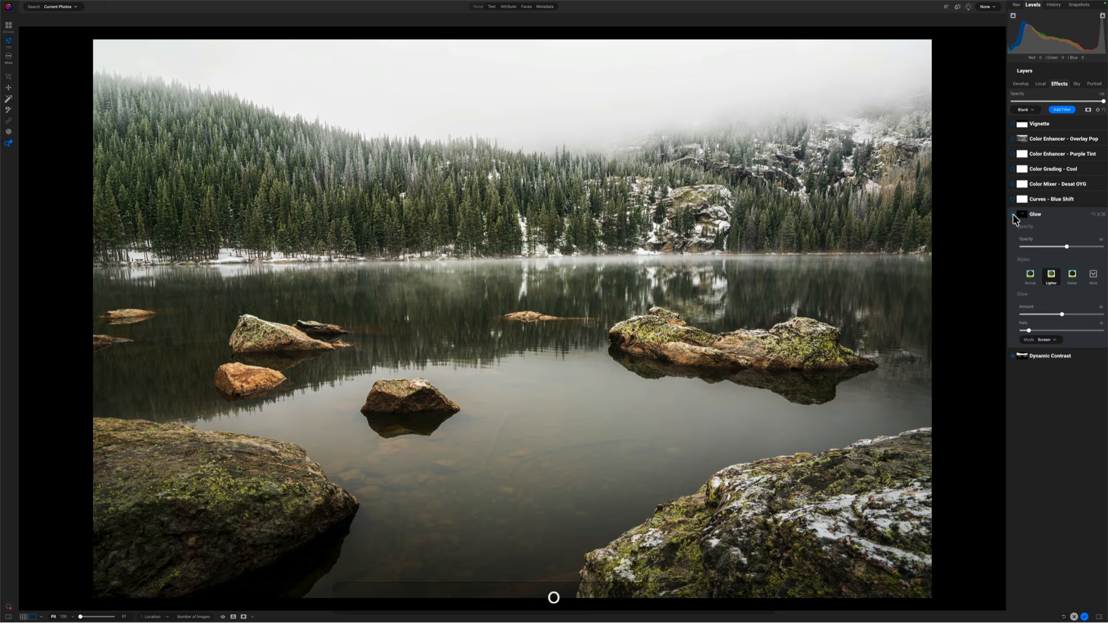
pyautogui.click(1014, 218)
pyautogui.click(1014, 218)
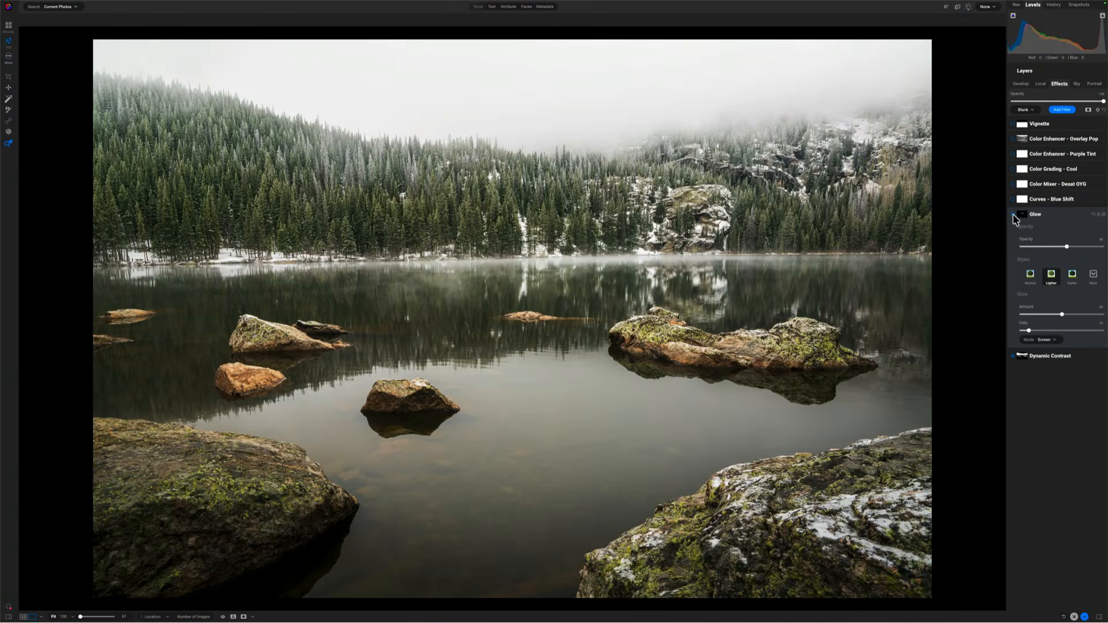
# Turn on the Curves - Blue Shift filter and compare the photo with and without it
pyautogui.click(1046, 205)
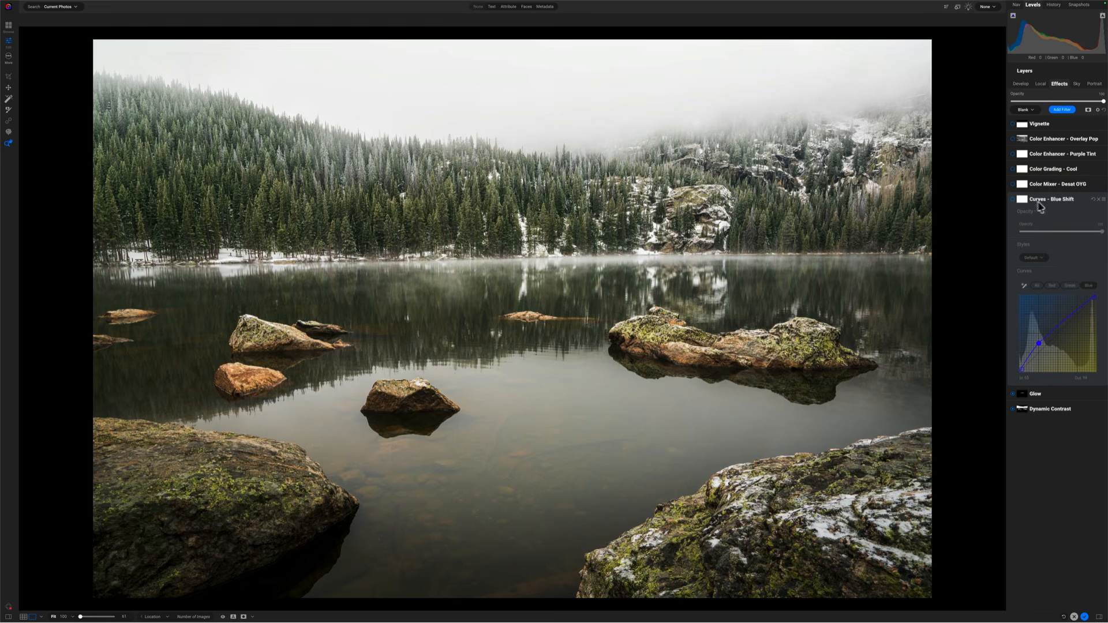
pyautogui.moveTo(1043, 206); pyautogui.dragTo(967, 162)
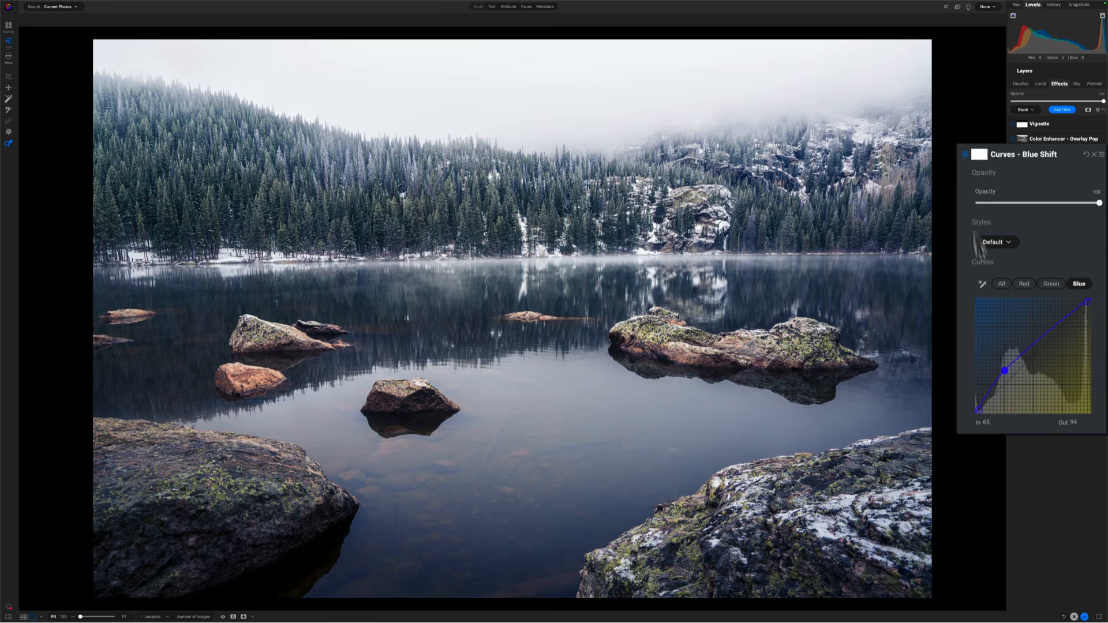
pyautogui.click(966, 154)
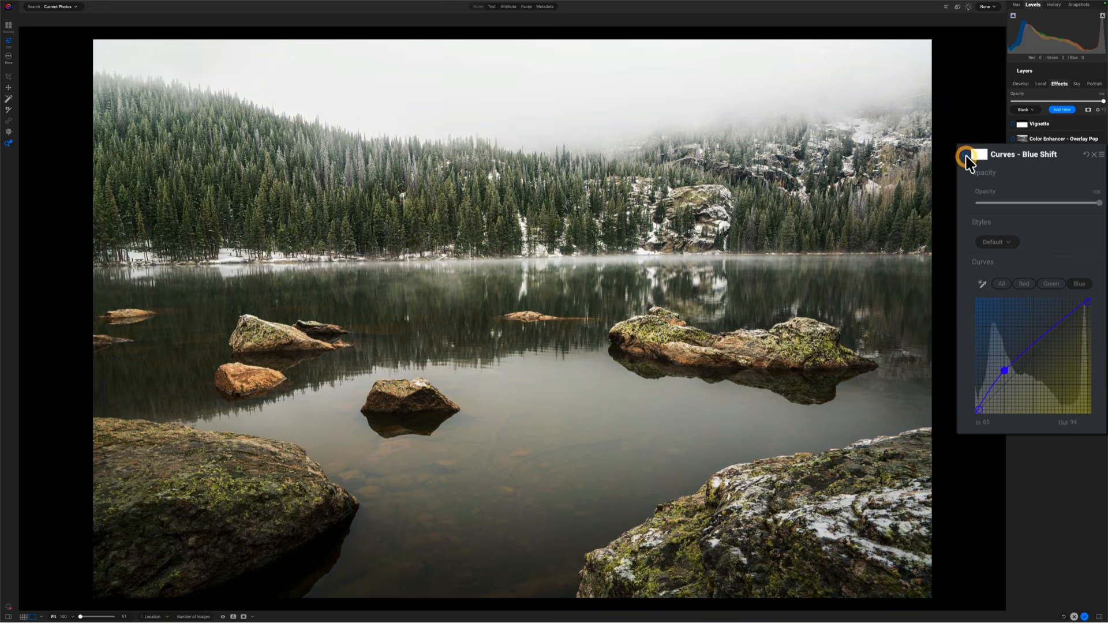
pyautogui.click(966, 155)
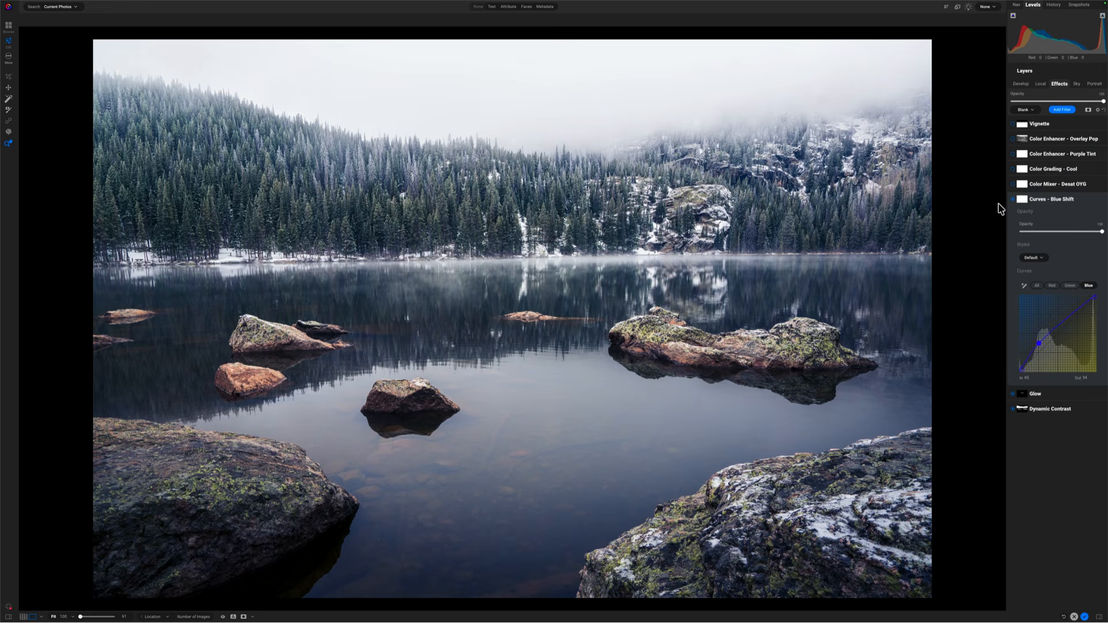
# Turn on the Color Mixer - Desat OYG filter and compare the rock colors with and without it
pyautogui.click(1039, 188)
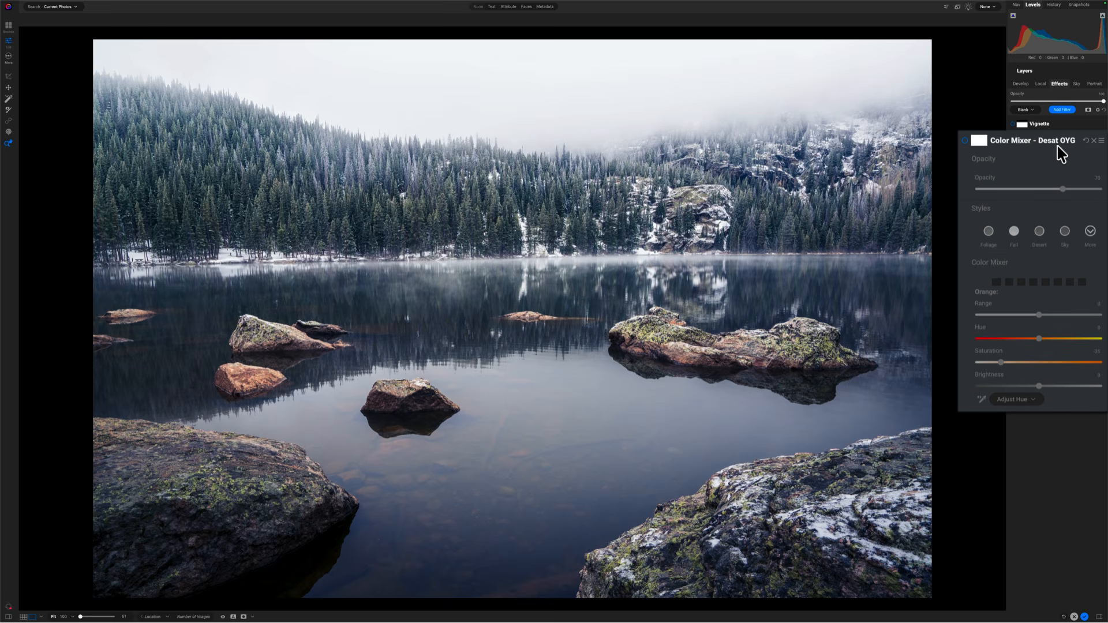
pyautogui.click(965, 142)
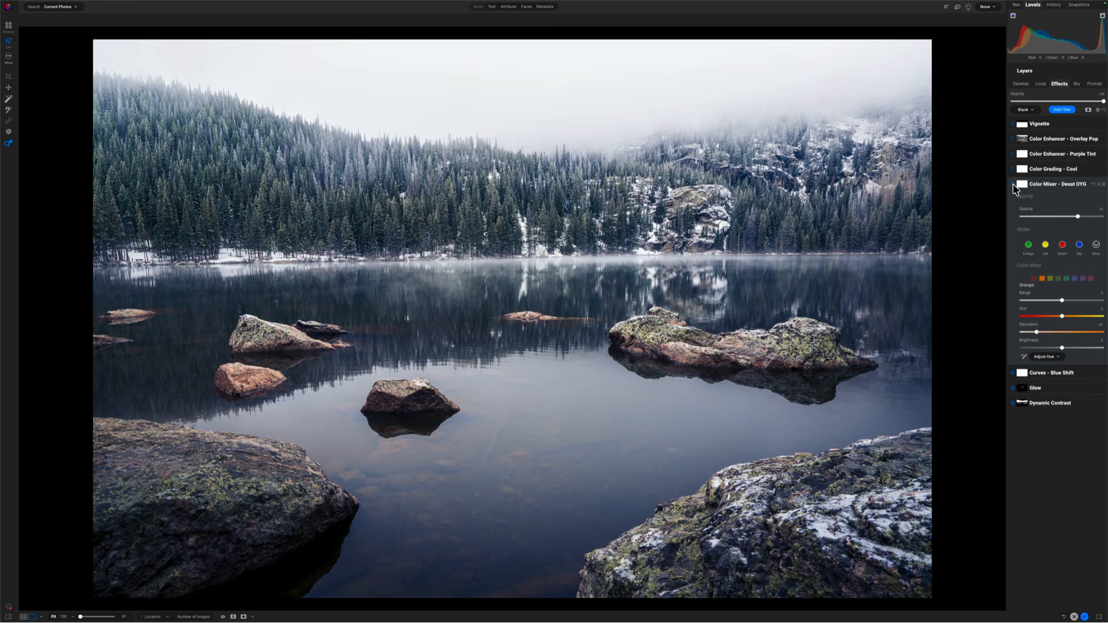
pyautogui.click(1013, 185)
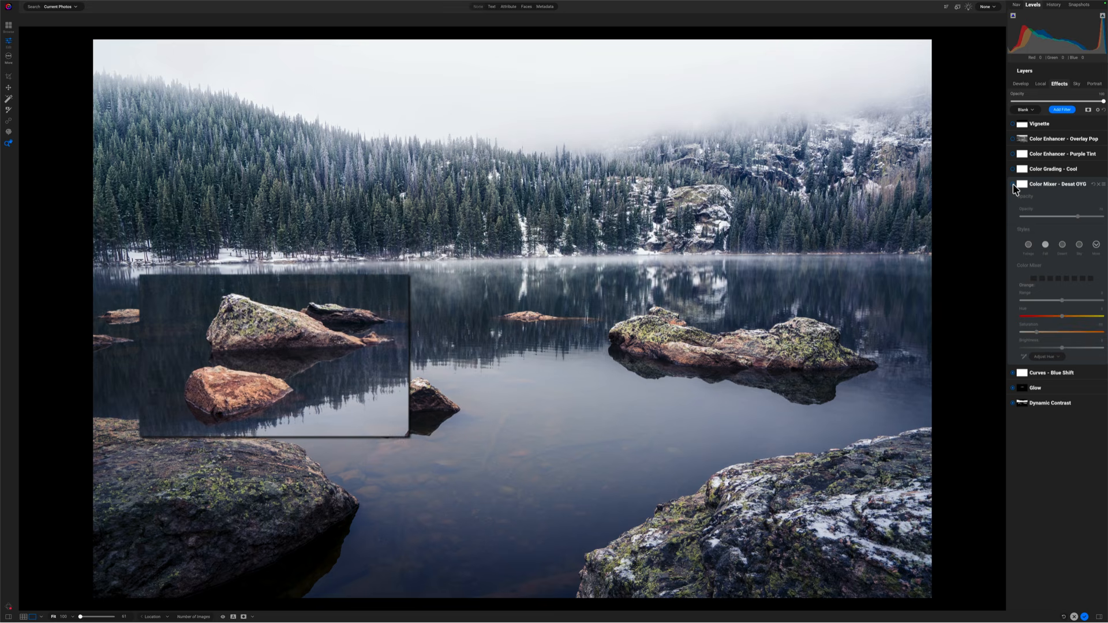
pyautogui.click(1014, 185)
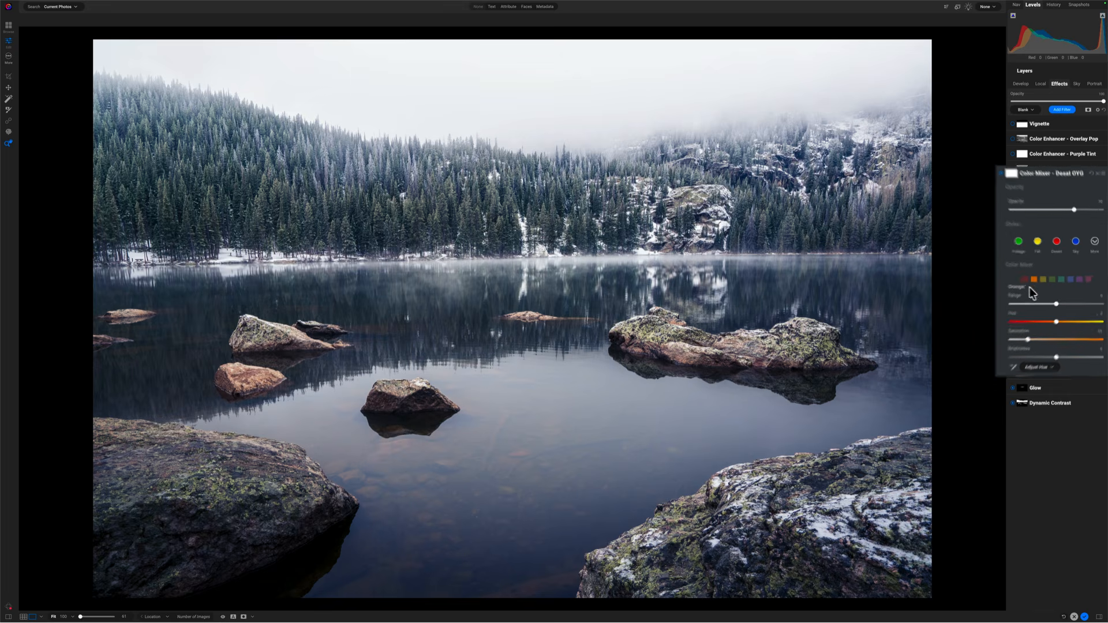
# Review the orange, yellow and green channel settings of the Color Mixer - Desat OYG filter
pyautogui.click(1008, 283)
pyautogui.click(1020, 283)
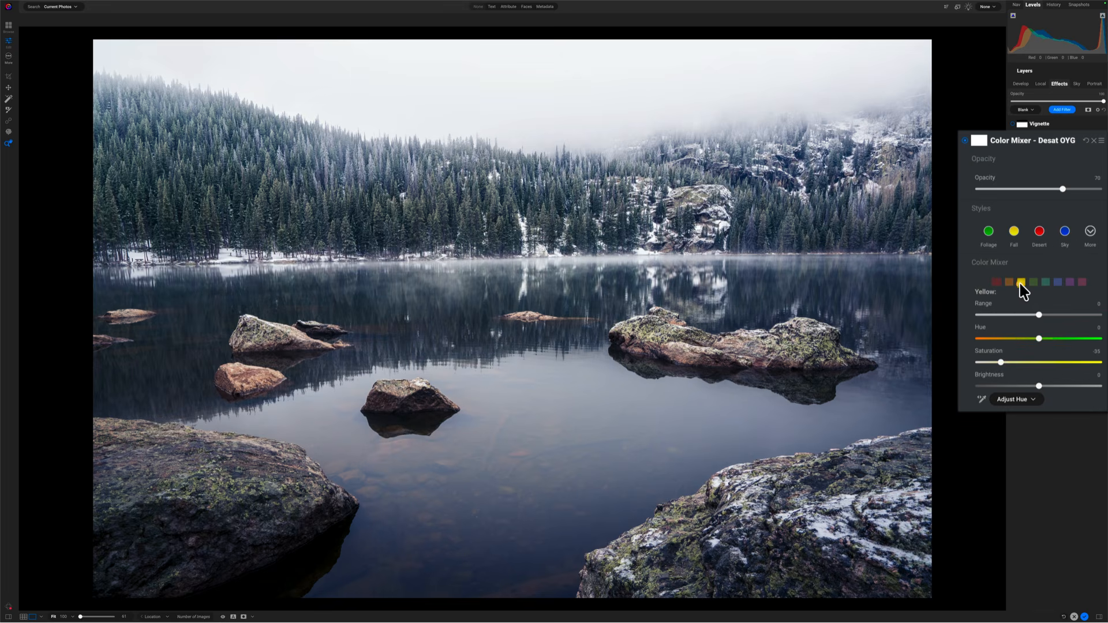
pyautogui.click(1032, 283)
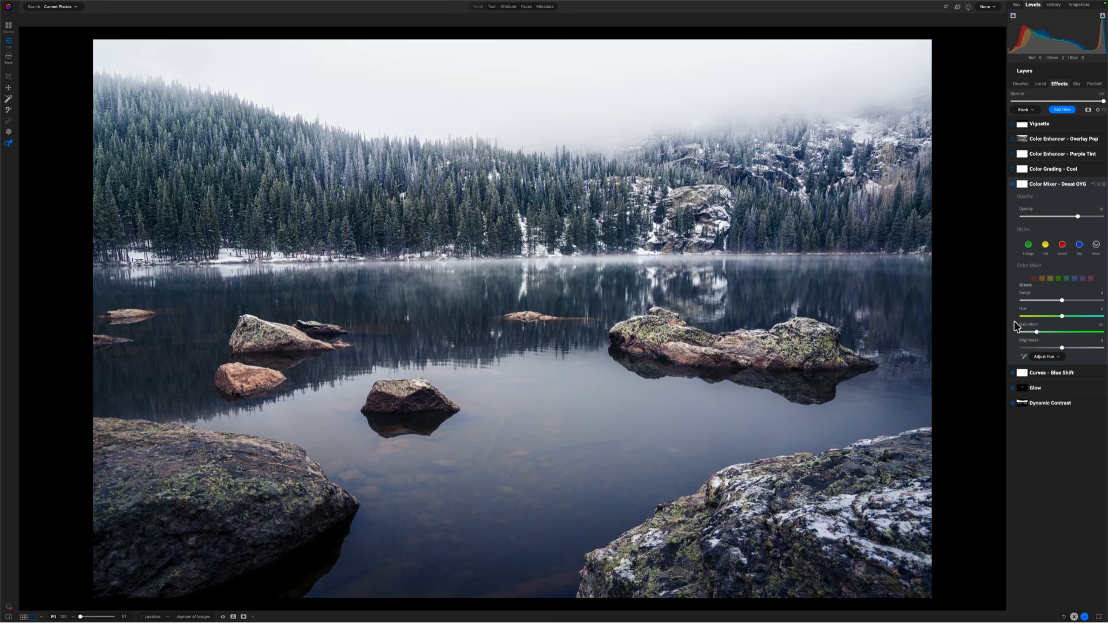
# Turn on the Color Grading - Cool filter, compare the photo with and without it, and collapse its settings
pyautogui.click(1049, 172)
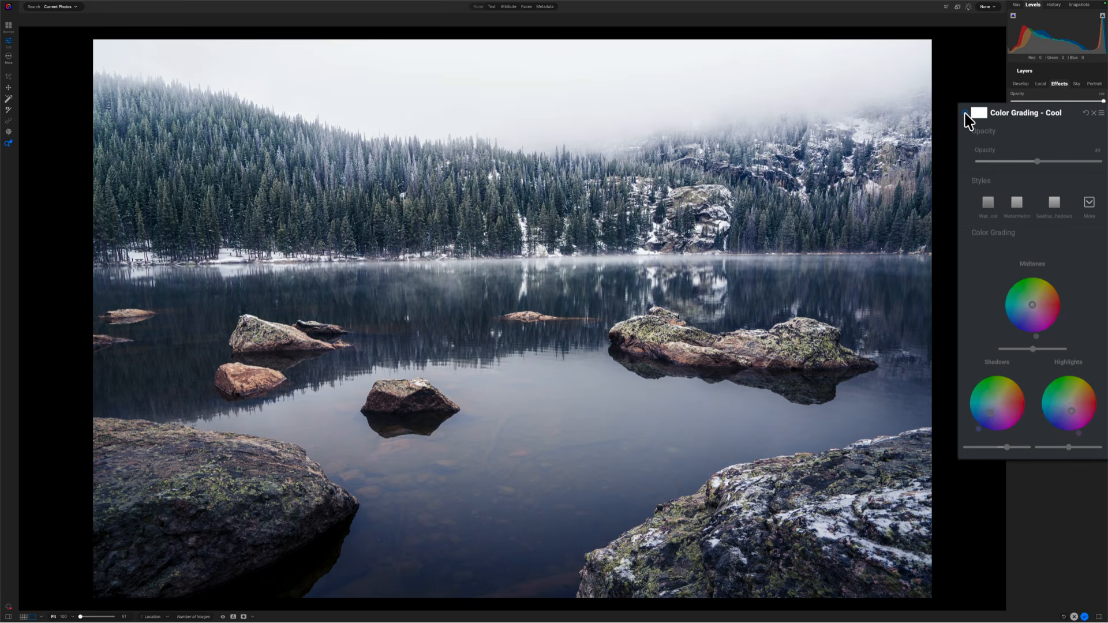
pyautogui.click(965, 115)
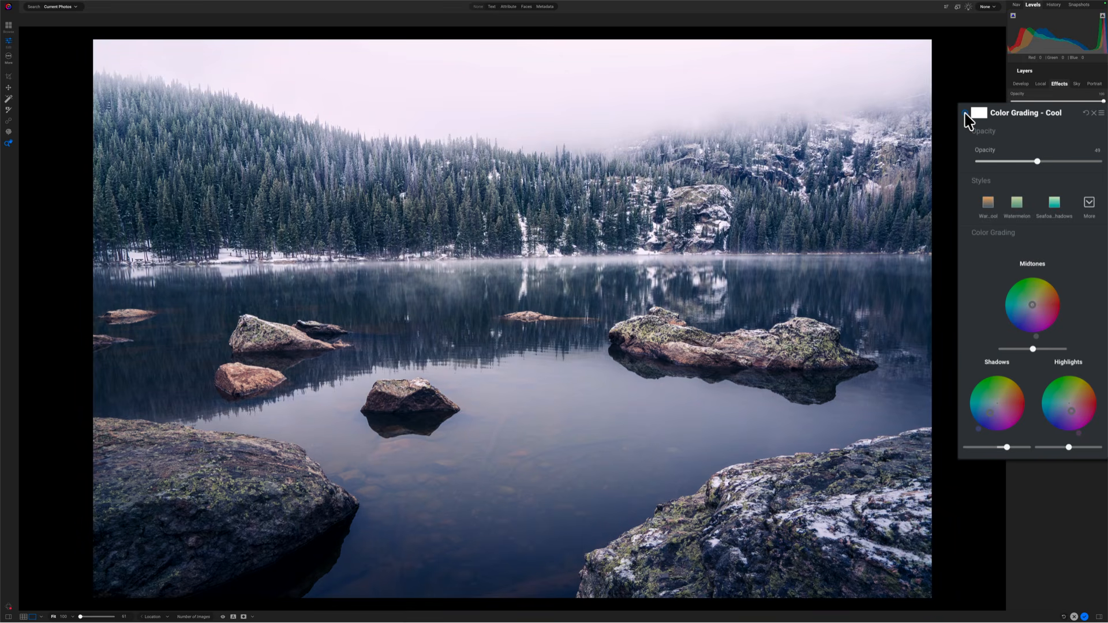
pyautogui.click(964, 114)
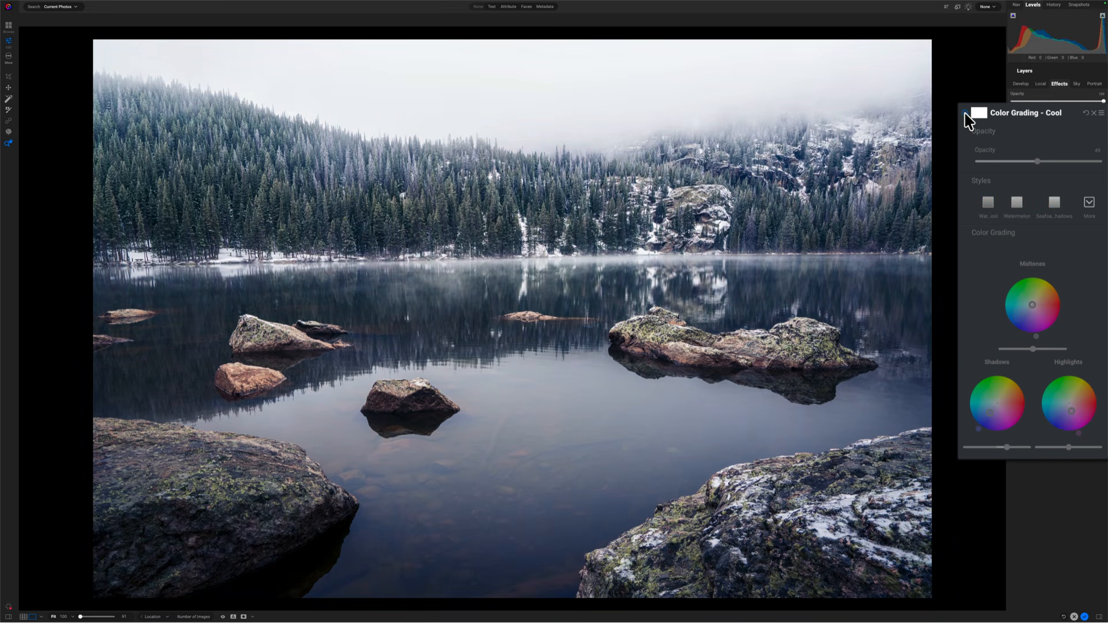
pyautogui.click(965, 114)
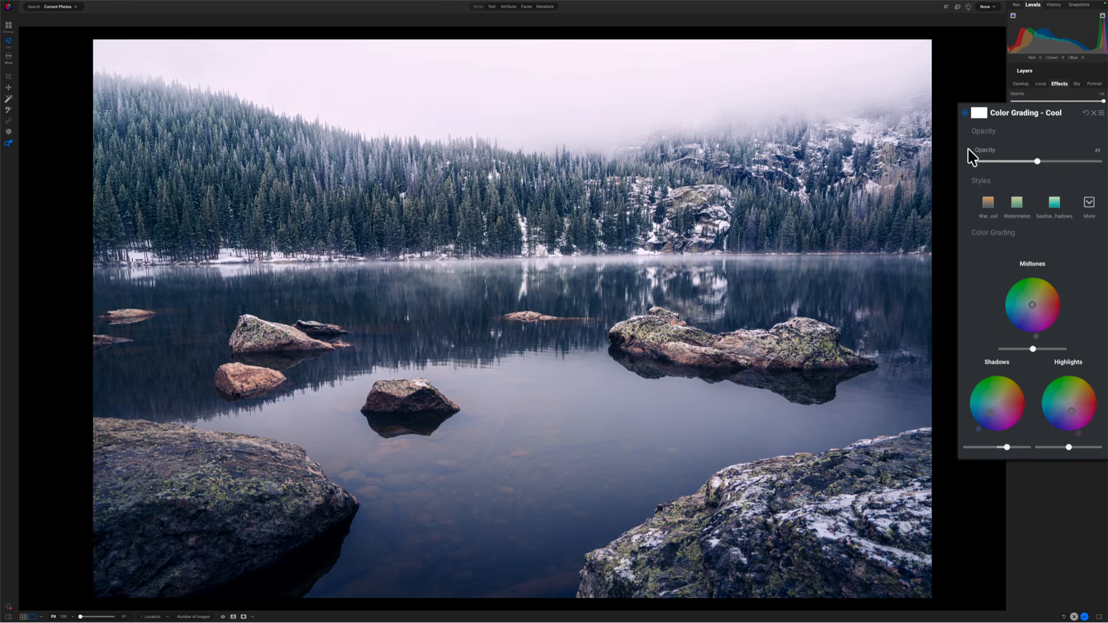
pyautogui.click(964, 114)
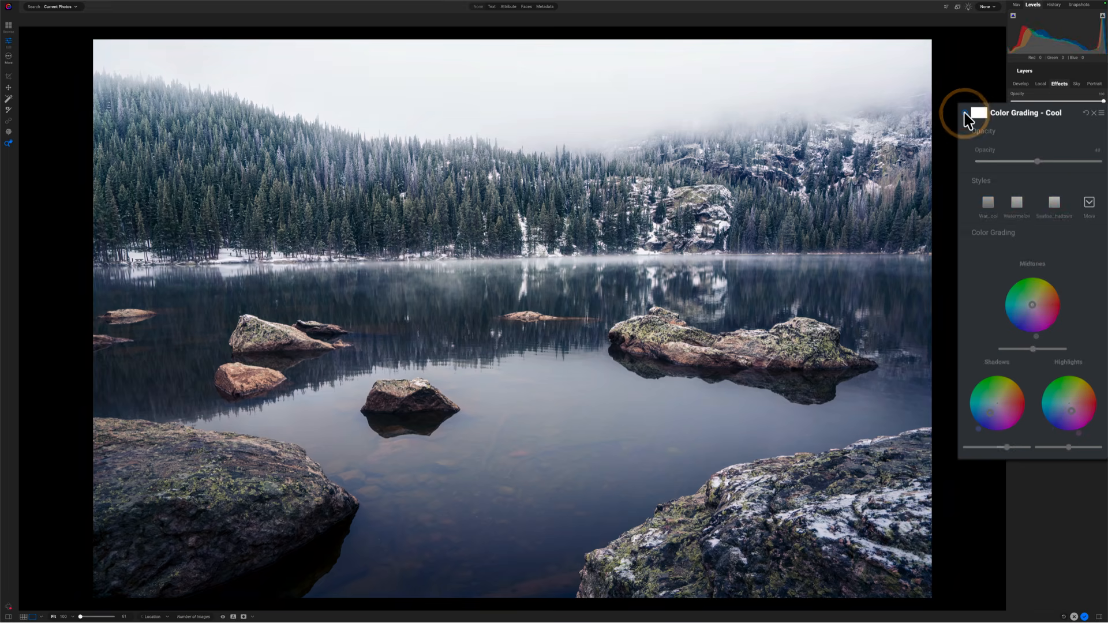
pyautogui.click(965, 113)
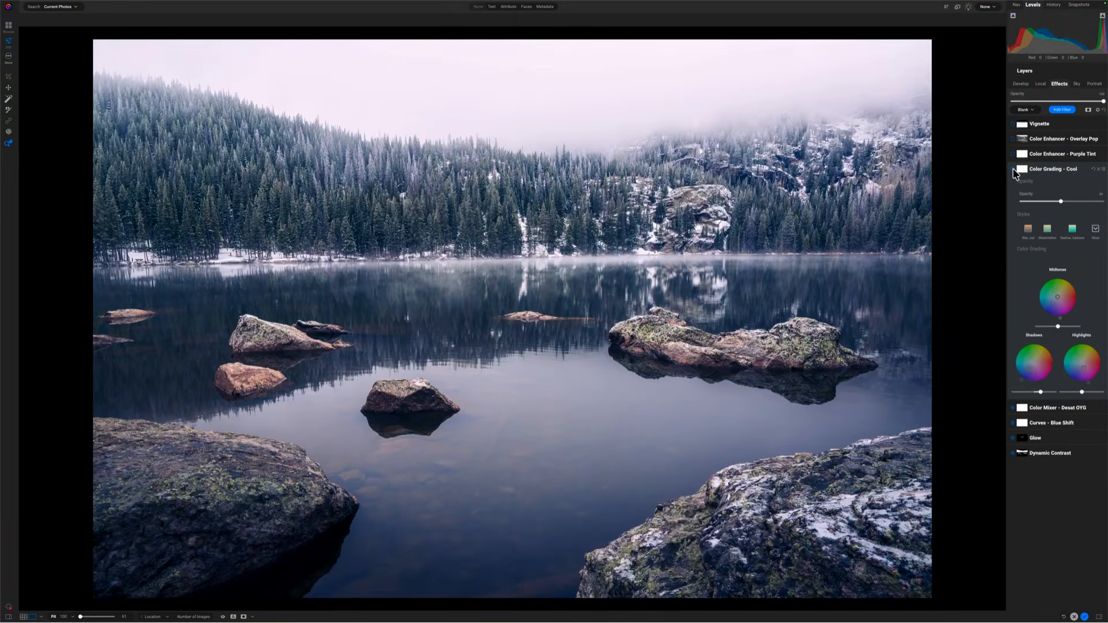
pyautogui.click(1045, 172)
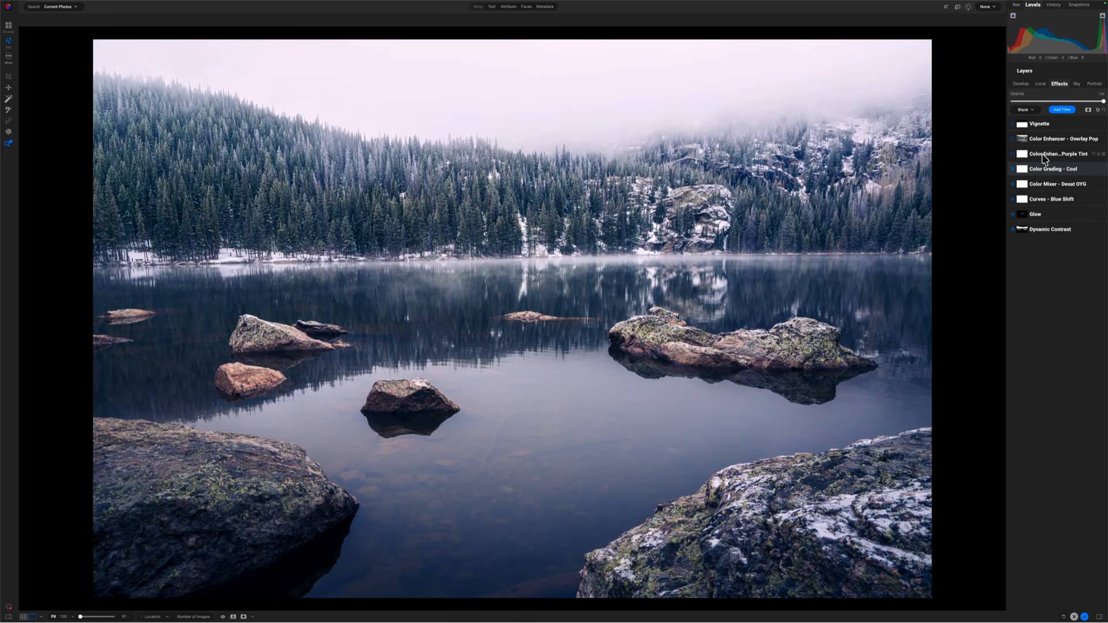
# Turn on the Color Enhancer - Purple Tint filter, compare its effect on the photo, and collapse its settings
pyautogui.click(1046, 155)
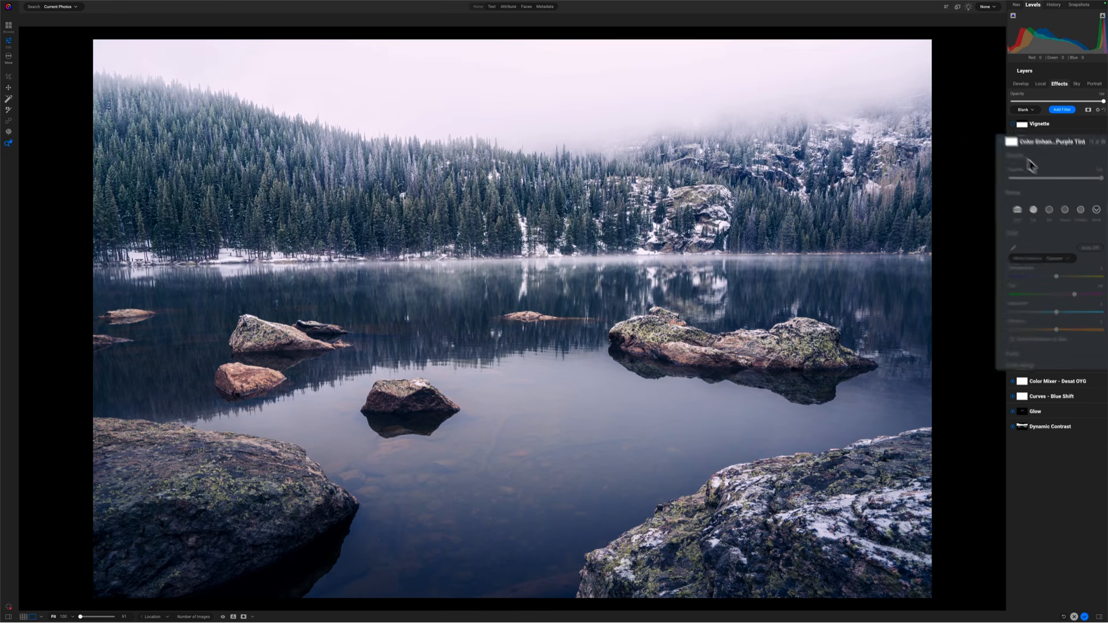
pyautogui.click(964, 105)
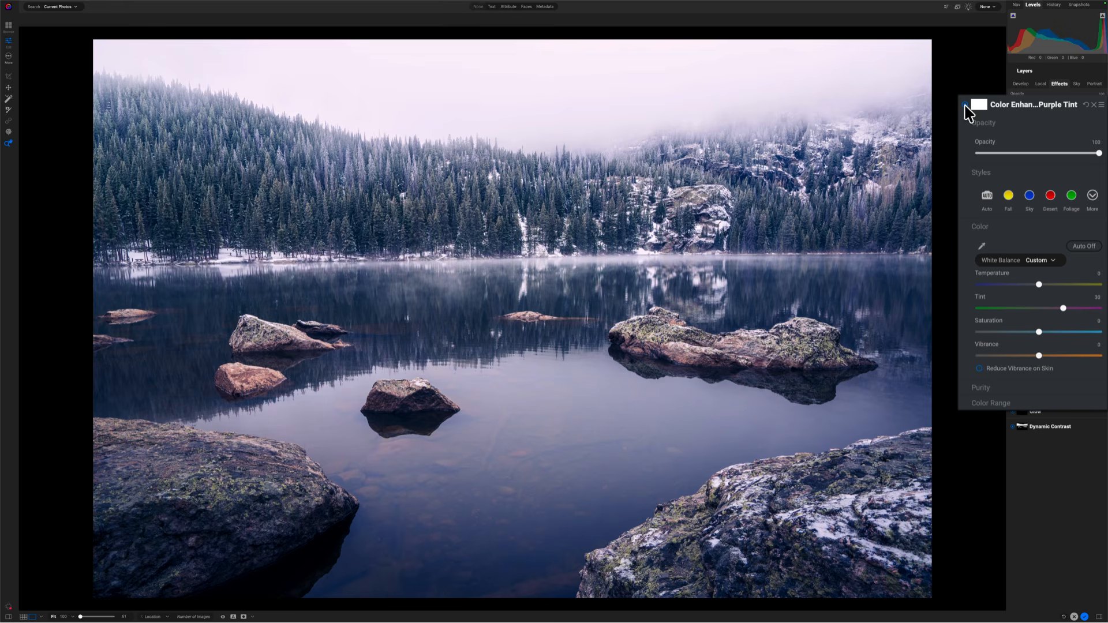
pyautogui.click(965, 105)
pyautogui.click(965, 105)
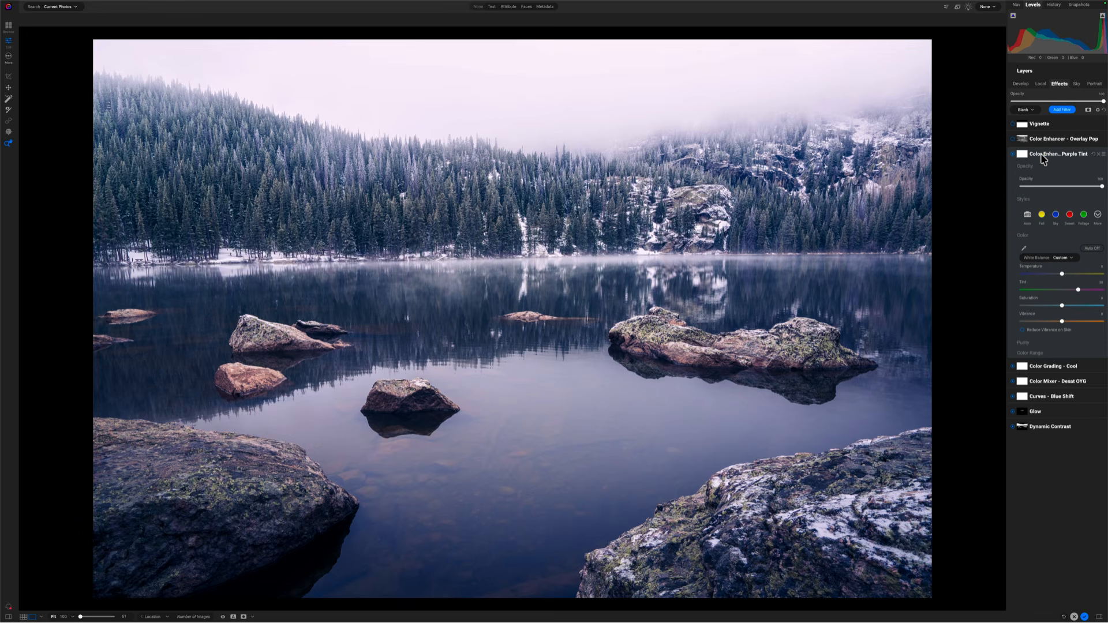
pyautogui.click(1042, 156)
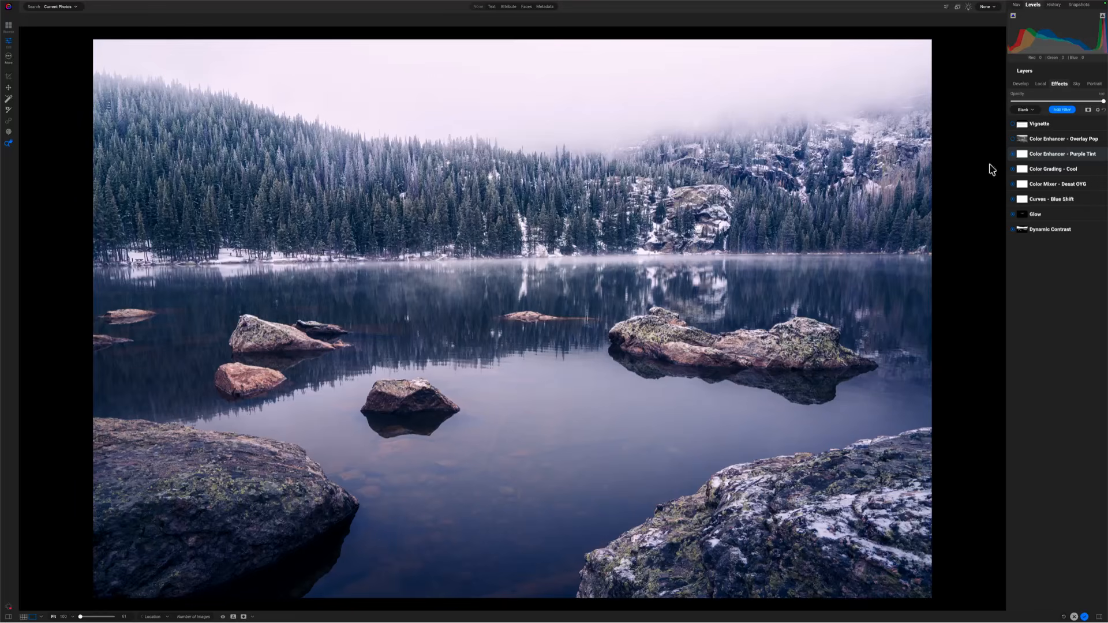
# Reopen the Color Mixer - Desat OYG filter to recheck its green, yellow and orange saturation, and collapse it
pyautogui.click(1049, 184)
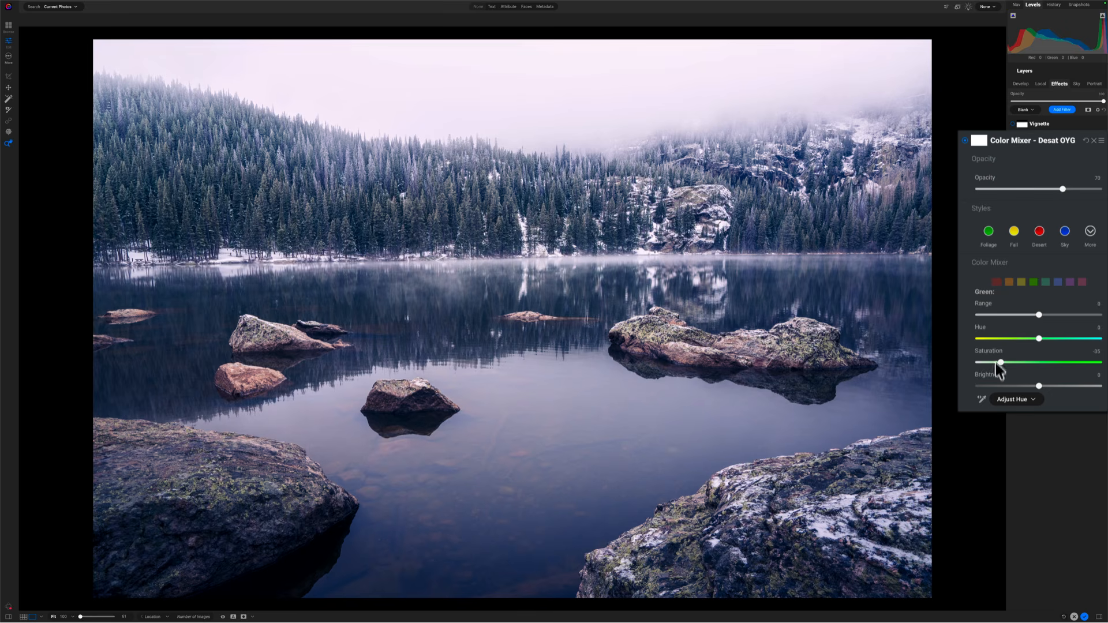
pyautogui.click(1021, 282)
pyautogui.click(1009, 282)
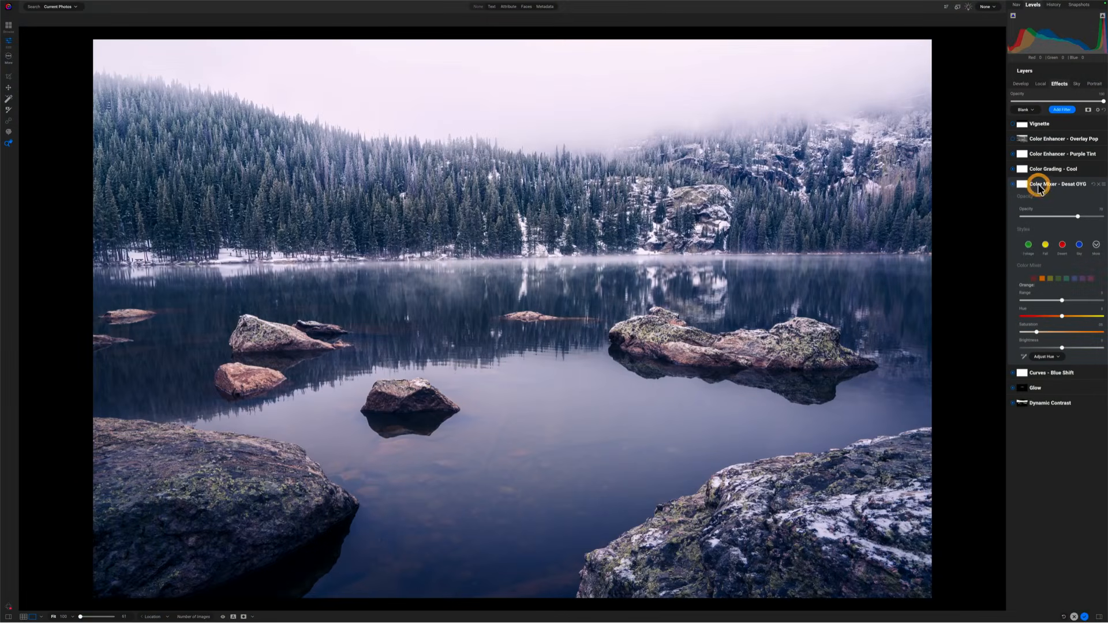
pyautogui.click(1038, 186)
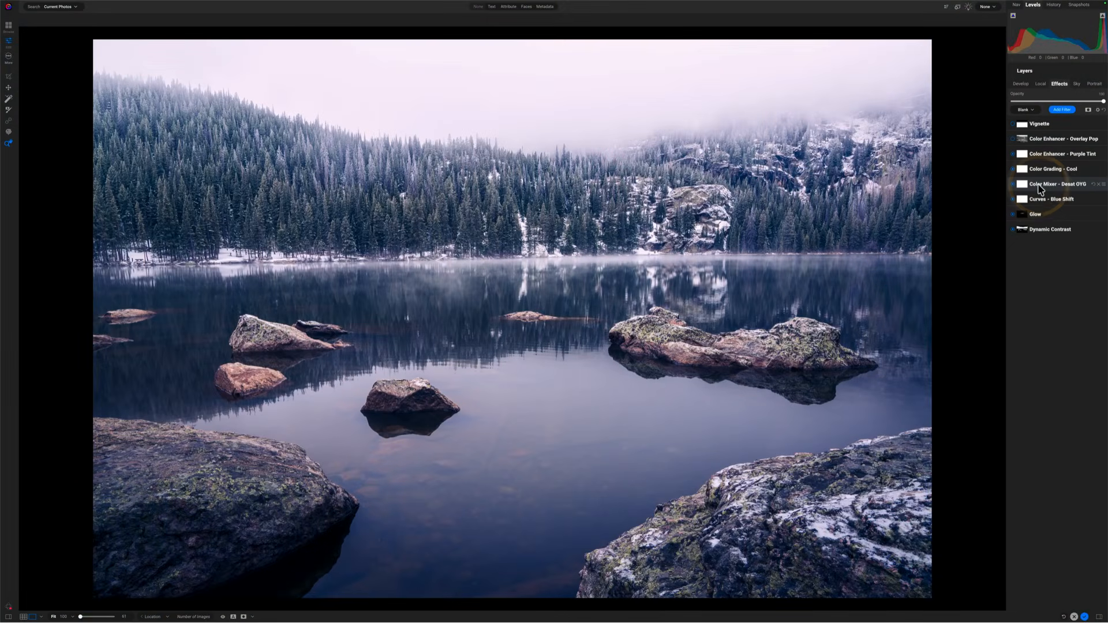
# Turn on the Color Enhancer - Overlay Pop filter, compare the photo with and without it, and collapse its settings
pyautogui.click(1047, 143)
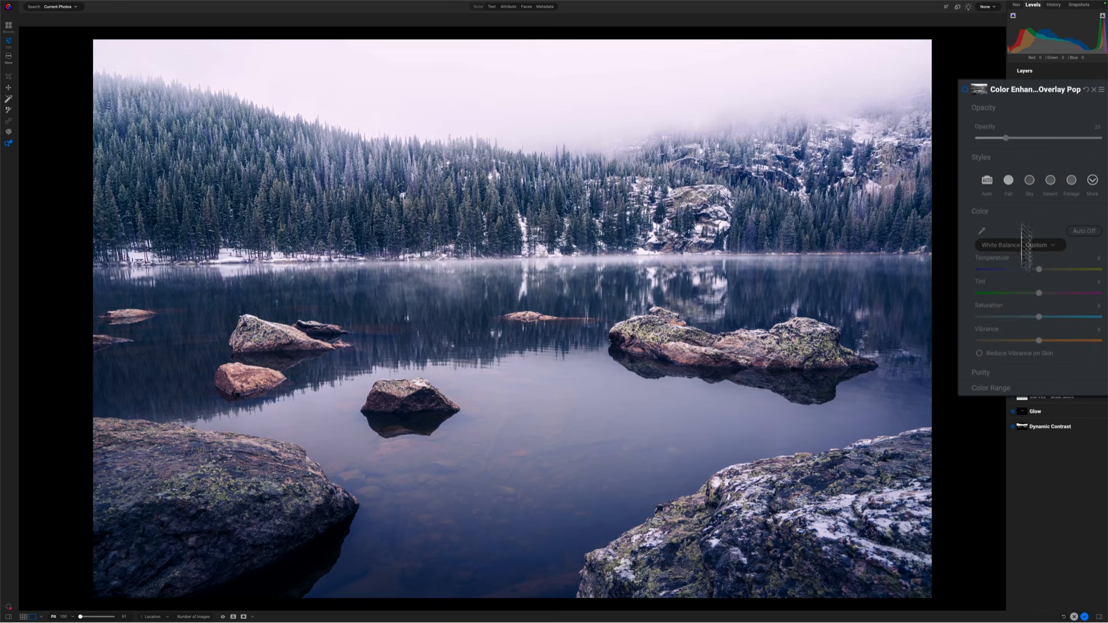
pyautogui.click(964, 90)
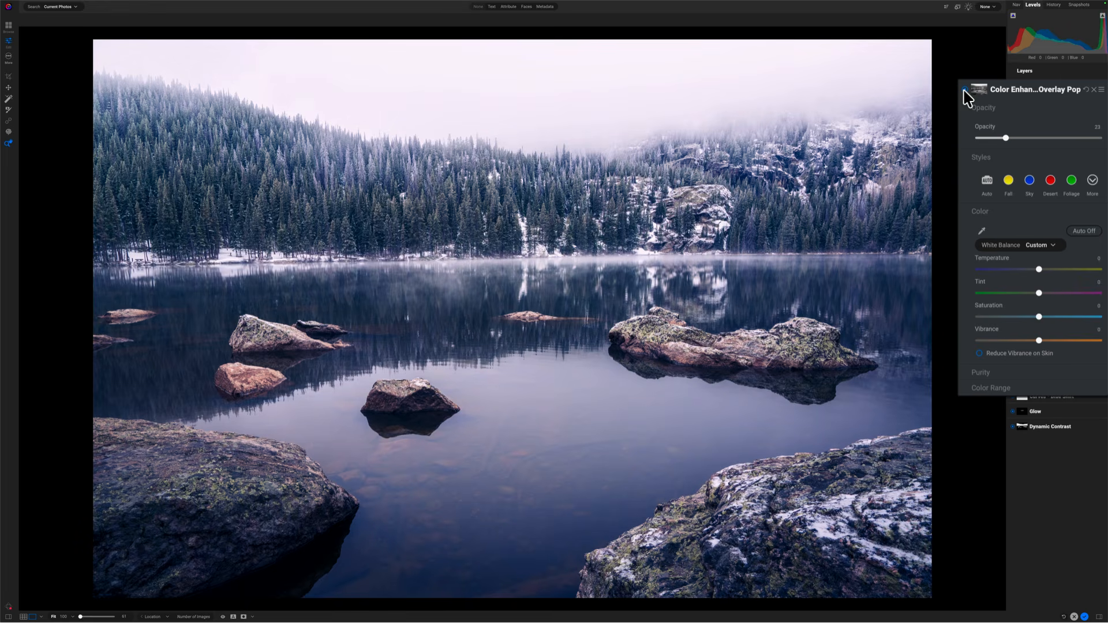
pyautogui.click(965, 90)
pyautogui.click(964, 90)
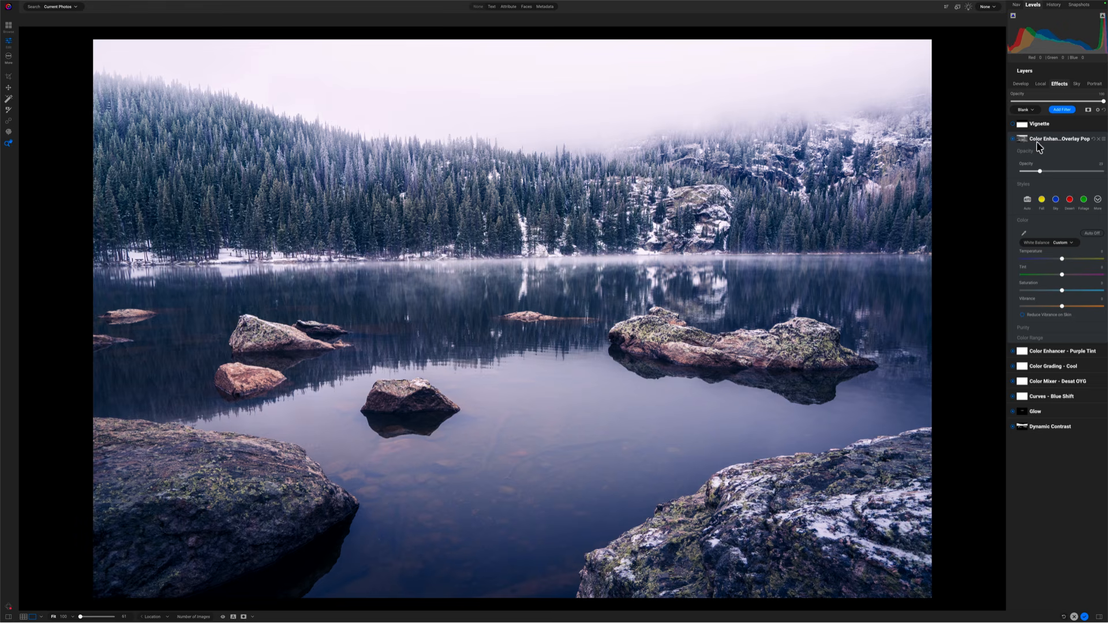
pyautogui.click(1036, 142)
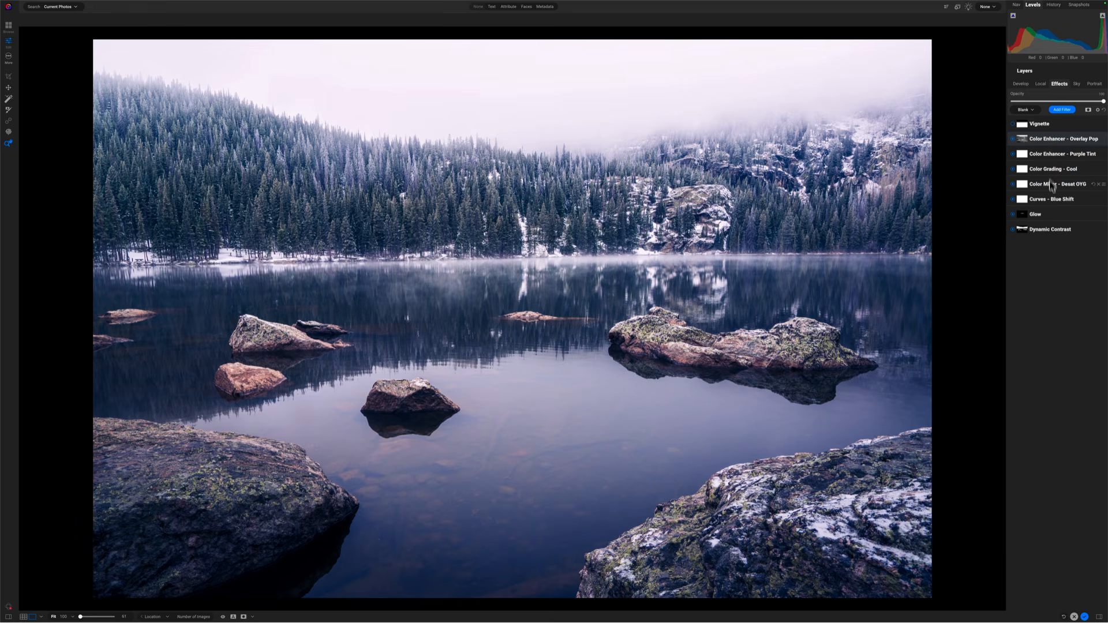
# Turn on the Vignette filter, compare the photo with and without it, and compare the full edit with the original photo
pyautogui.click(1015, 126)
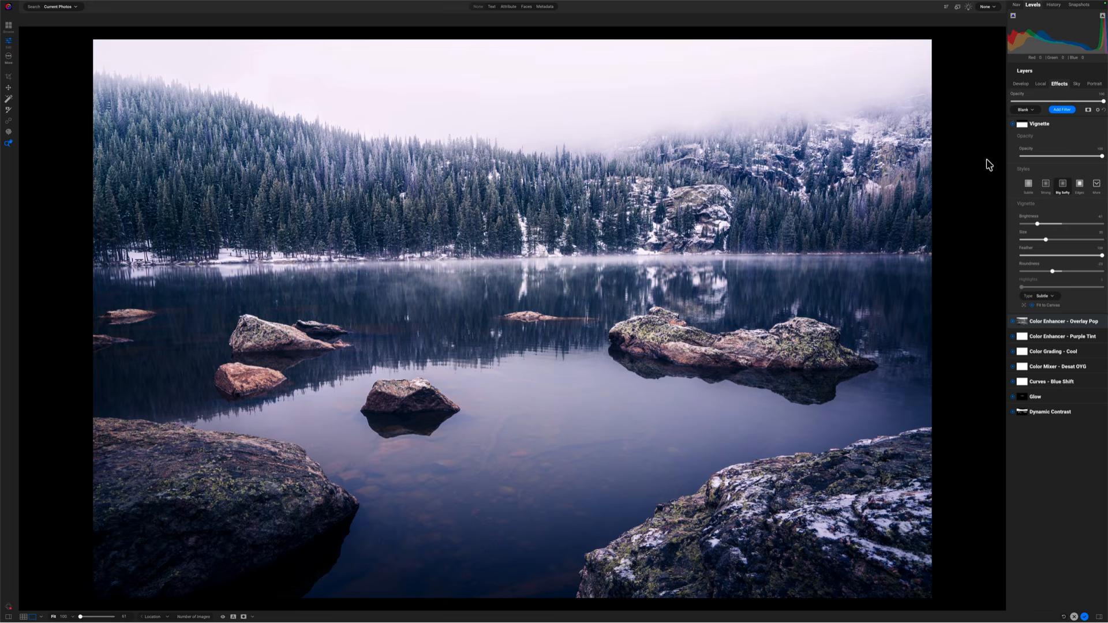
pyautogui.click(1015, 126)
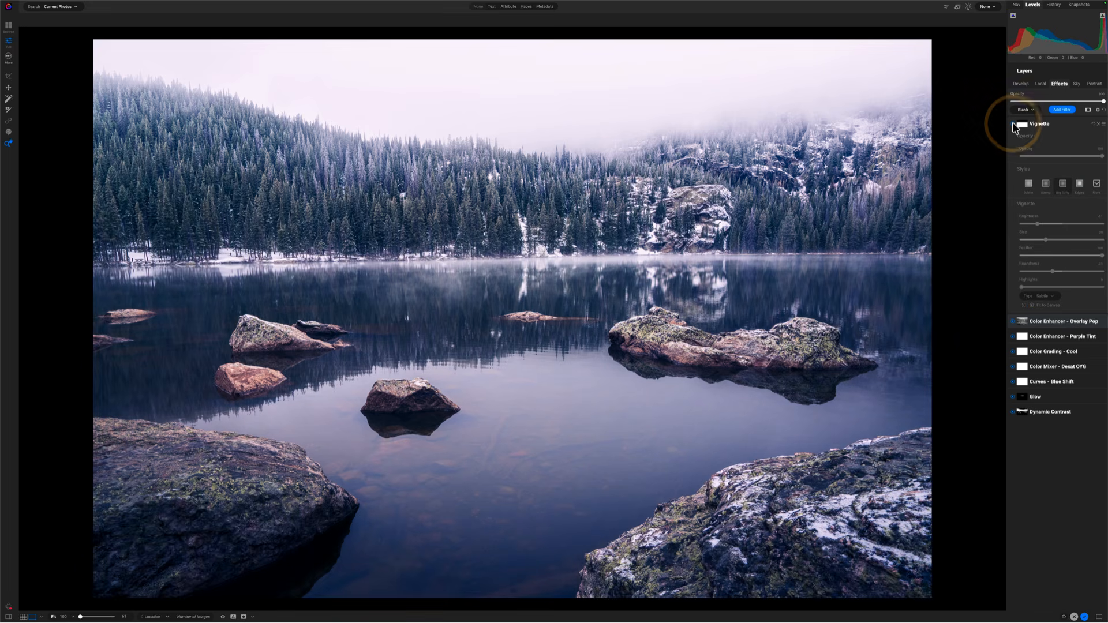
pyautogui.click(1015, 126)
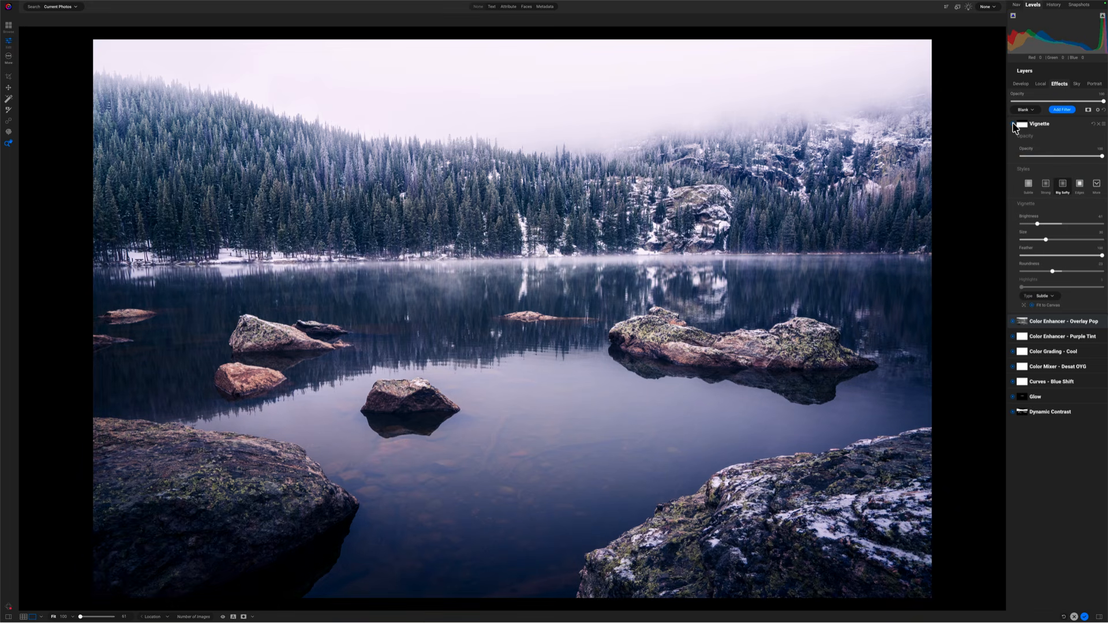
pyautogui.click(1015, 126)
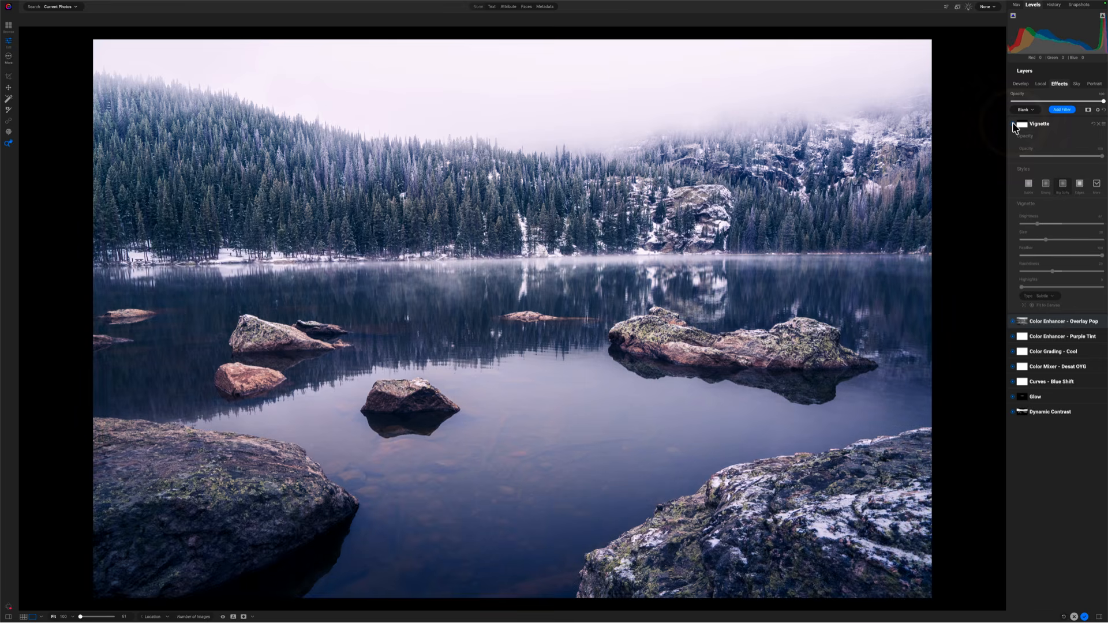
pyautogui.click(1015, 126)
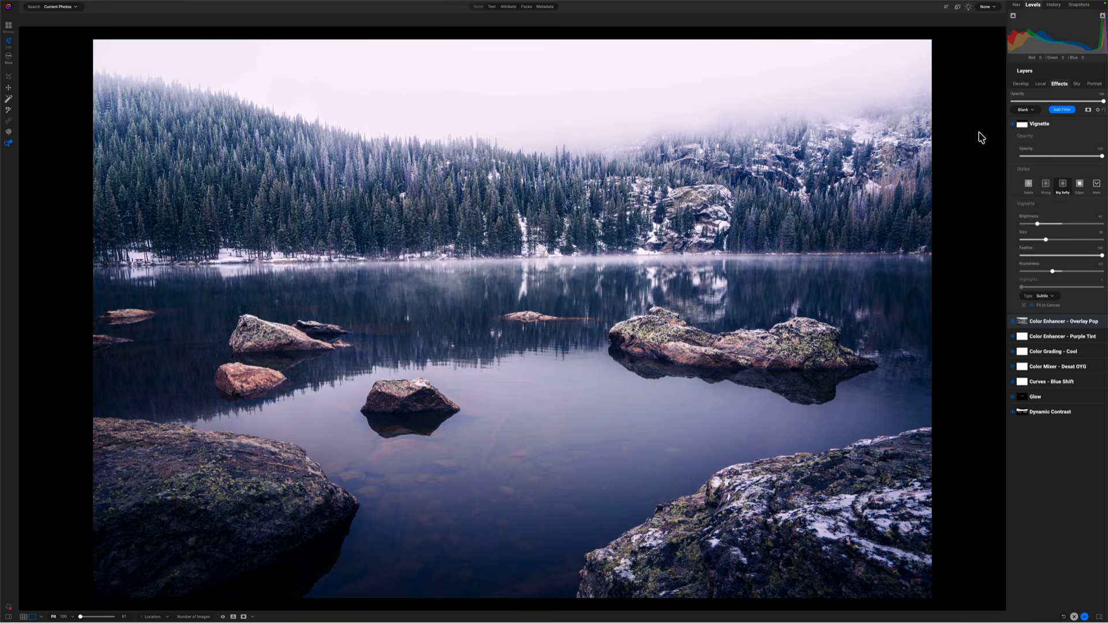
pyautogui.press('\\')
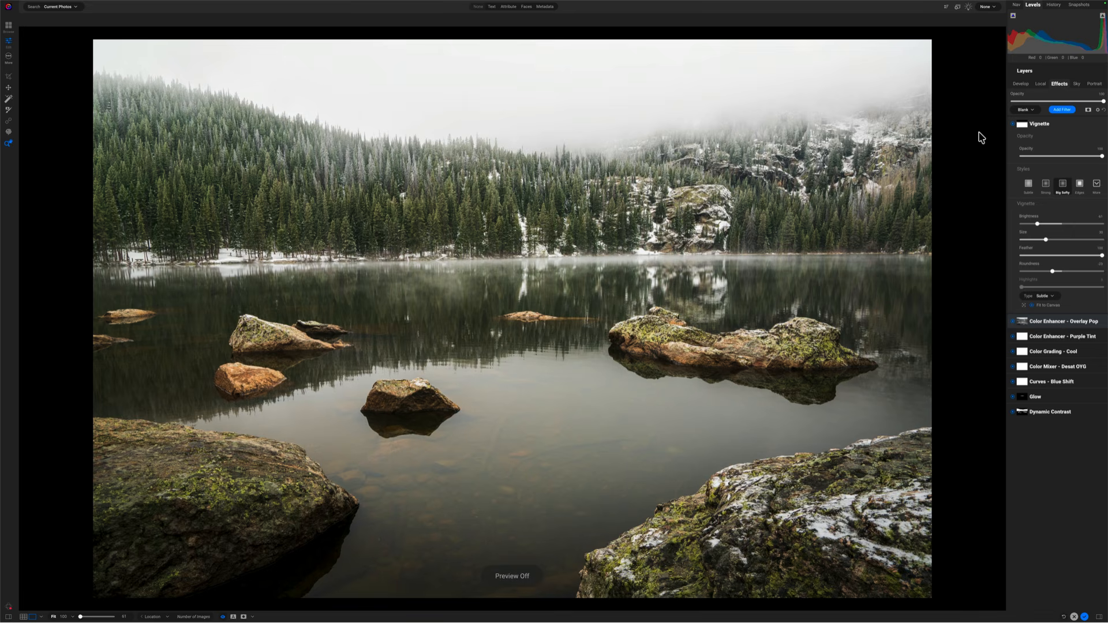
pyautogui.press('\\')
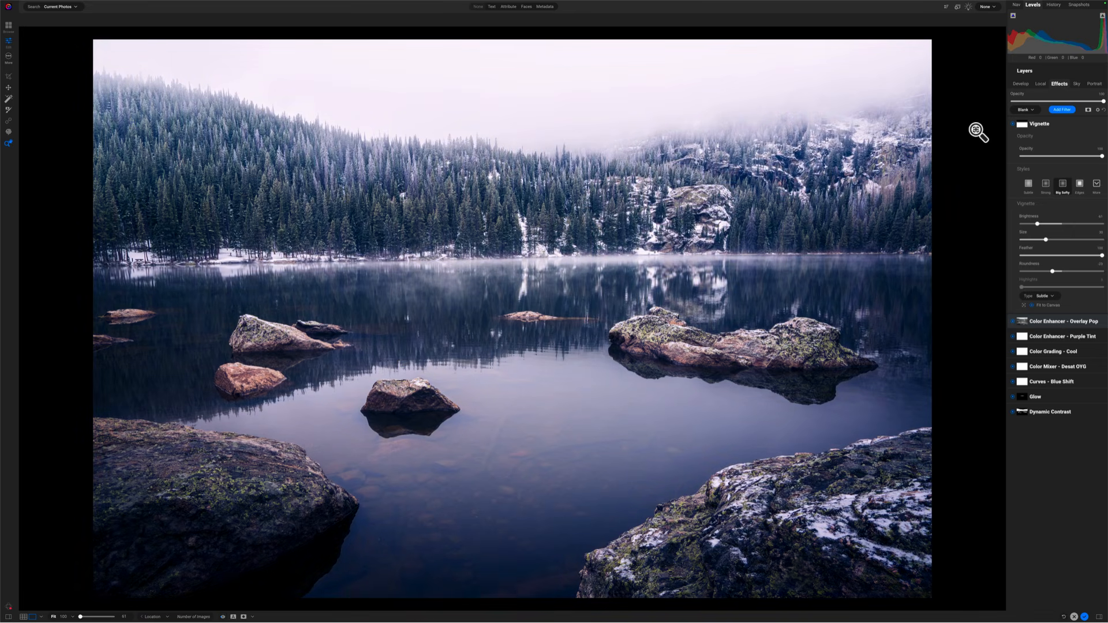